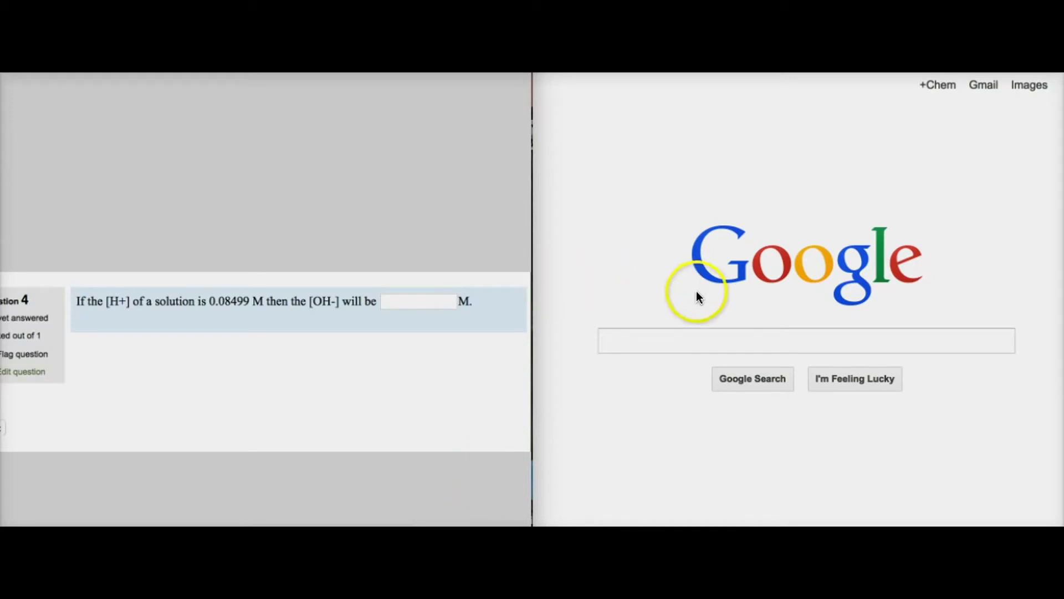
Search Google for 'calculator' from the 'calcu' suggestion to show the built-in calculator.
click(703, 340)
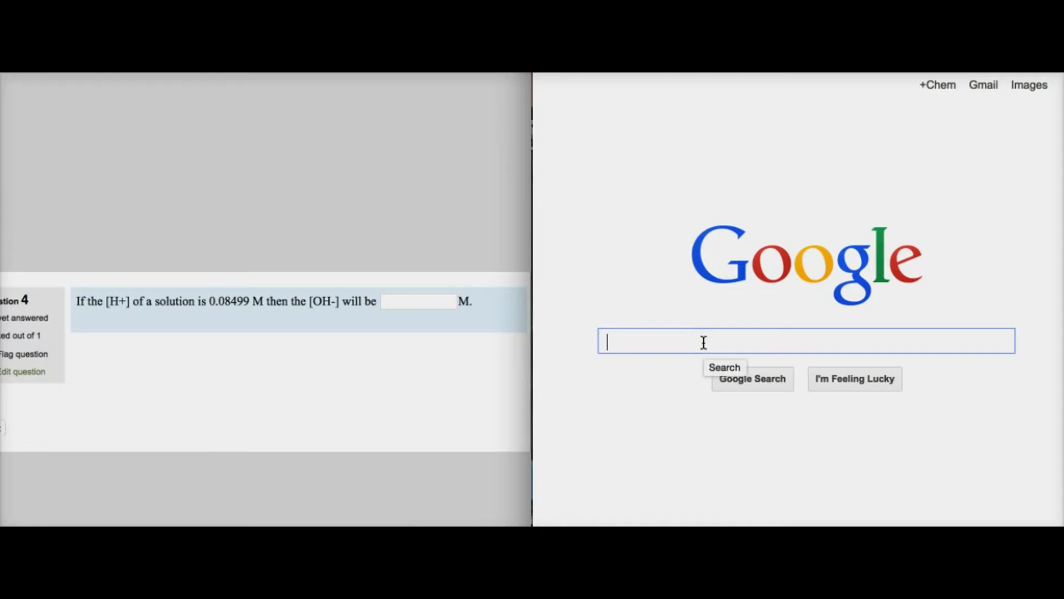
text(calcu)
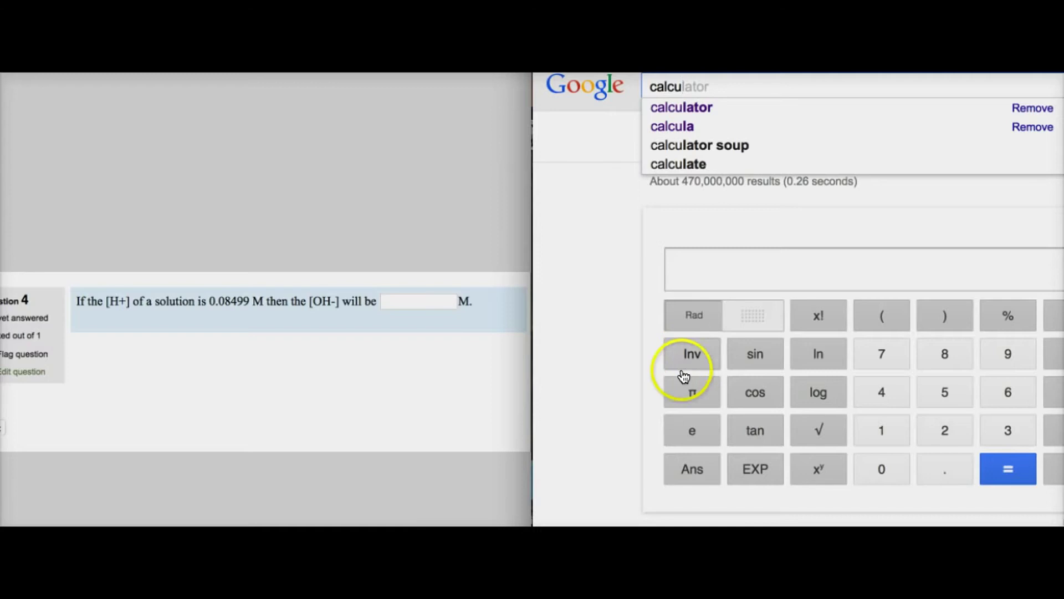
click(705, 110)
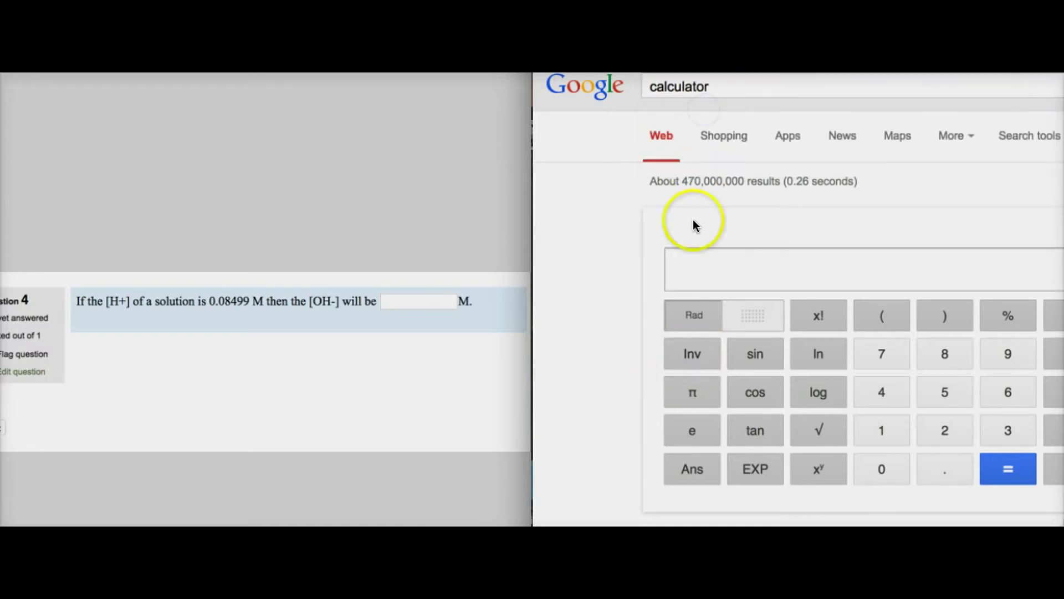
scroll(693, 226, right, 3)
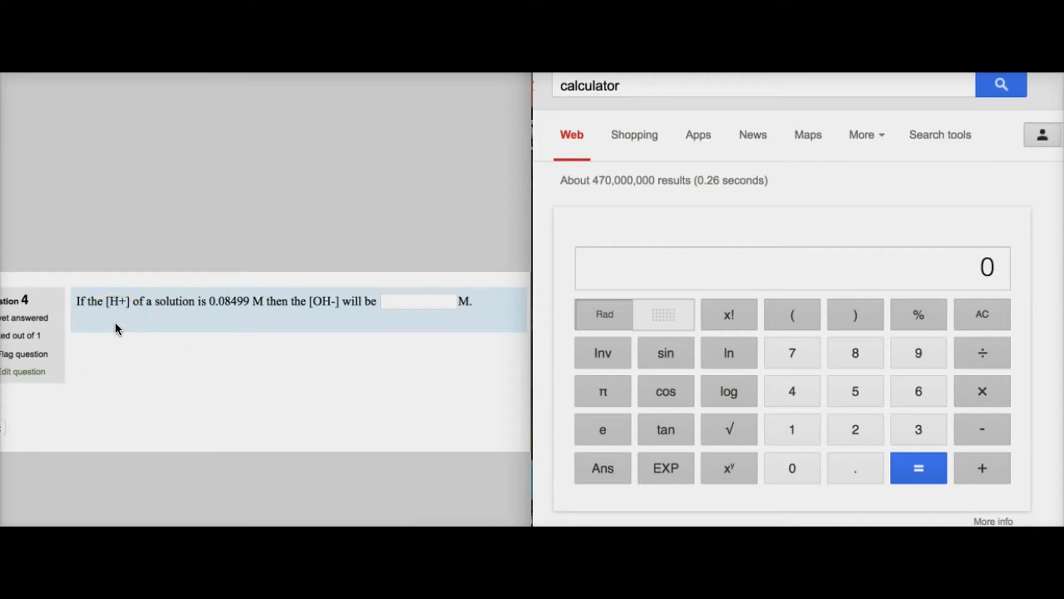
Handwrite the Kw relation [H+][OH-] = 1.0×10⁻¹⁴ M under the question.
mouse_move(105, 342)
mouse_down()
mouse_move(103, 370)
mouse_move(151, 368)
mouse_move(172, 335)
mouse_move(218, 341)
mouse_move(232, 371)
mouse_move(267, 352)
mouse_up()
mouse_move(255, 361)
mouse_down()
mouse_move(298, 361)
mouse_move(309, 347)
mouse_move(339, 360)
mouse_up()
mouse_move(340, 349)
mouse_down()
mouse_move(327, 360)
mouse_move(347, 360)
mouse_up()
drag(357, 343, 360, 346)
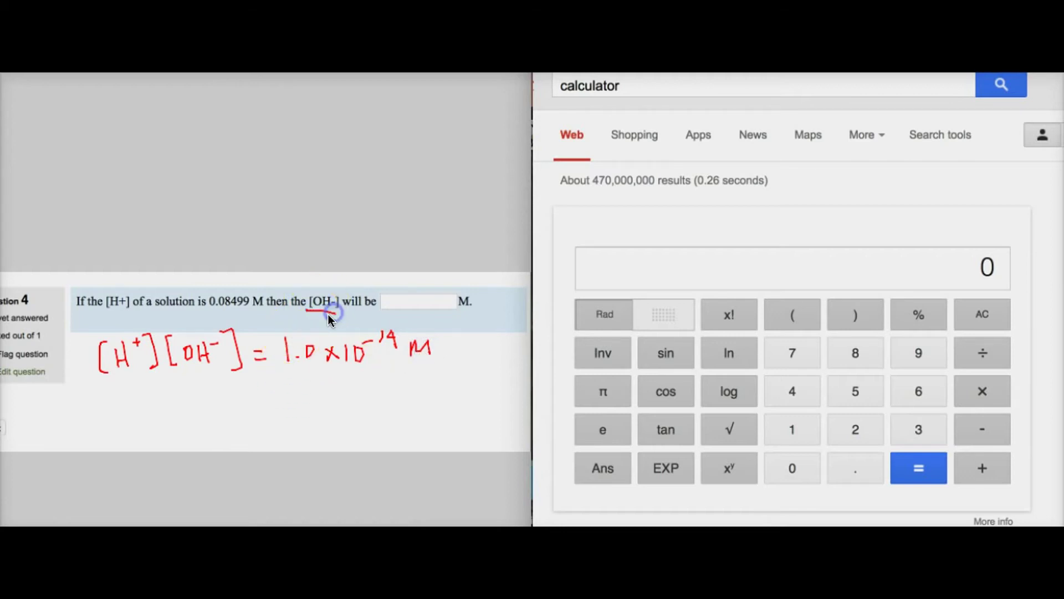
Underline [OH-], cross out [H+], and rewrite the relation as 1.0×10⁻¹⁴ M over [H+].
drag(328, 314, 336, 314)
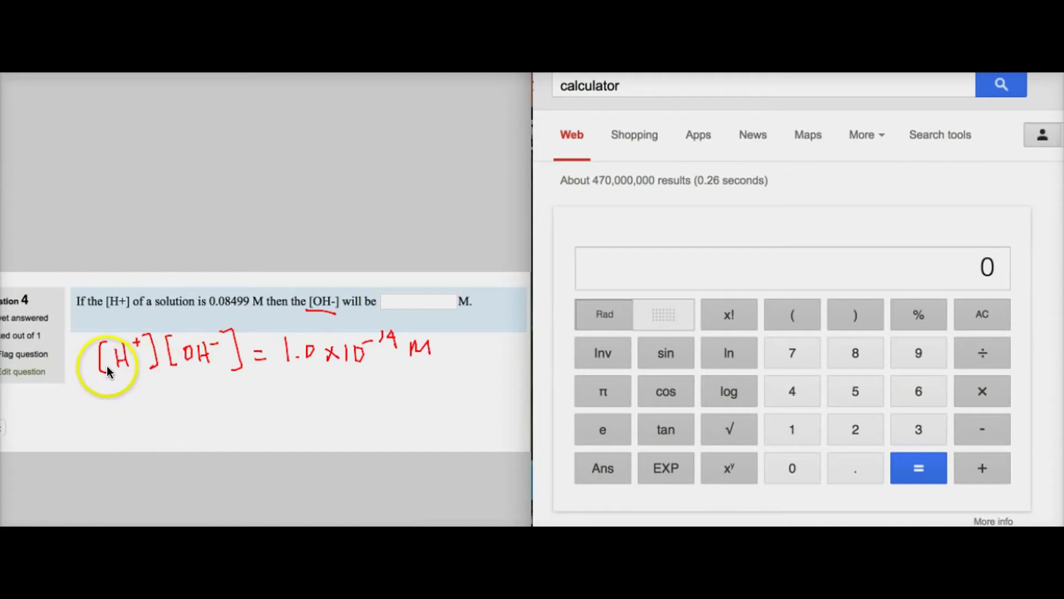
drag(103, 370, 134, 335)
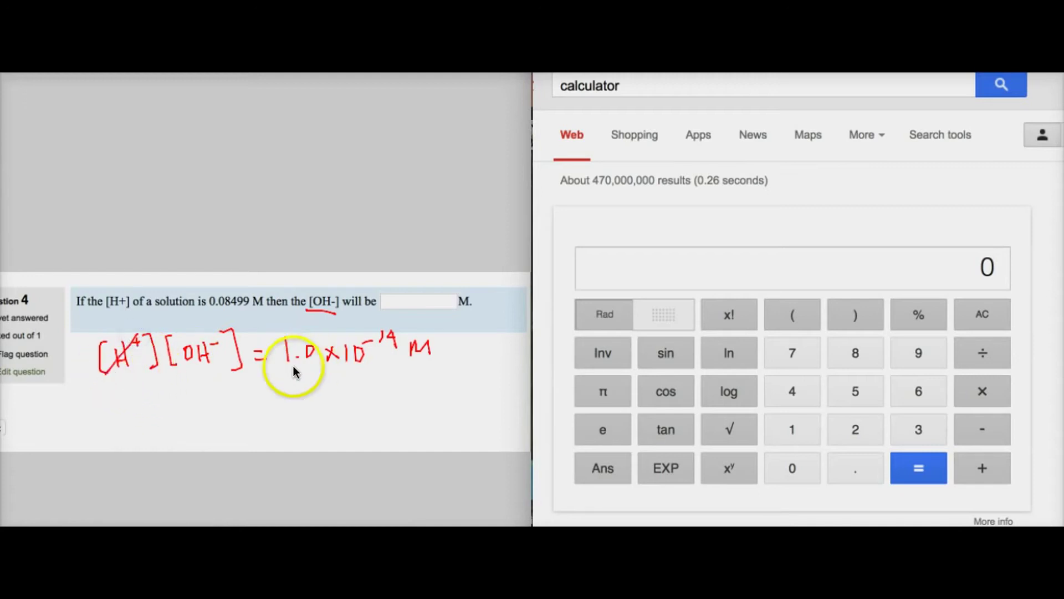
drag(374, 365, 424, 363)
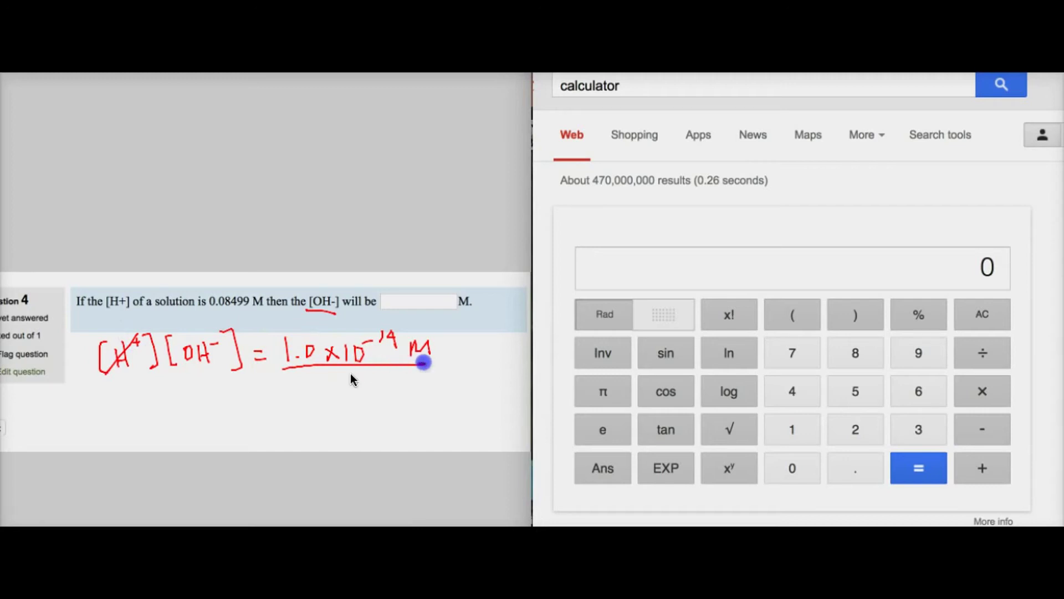
mouse_move(327, 377)
mouse_down()
mouse_move(316, 376)
mouse_move(339, 395)
mouse_move(370, 374)
mouse_move(364, 404)
mouse_up()
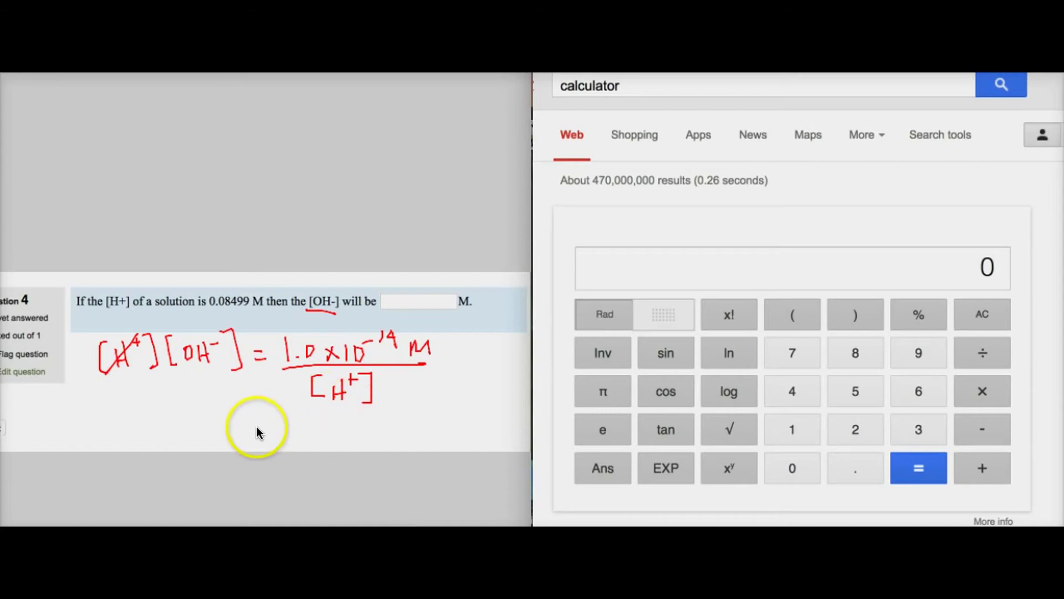
Underline 0.08499 and write = 1.0×10⁻¹⁴ M / 8.499×10⁻² M, starting another = line.
mouse_move(255, 430)
mouse_down()
mouse_move(258, 441)
mouse_move(381, 414)
mouse_up()
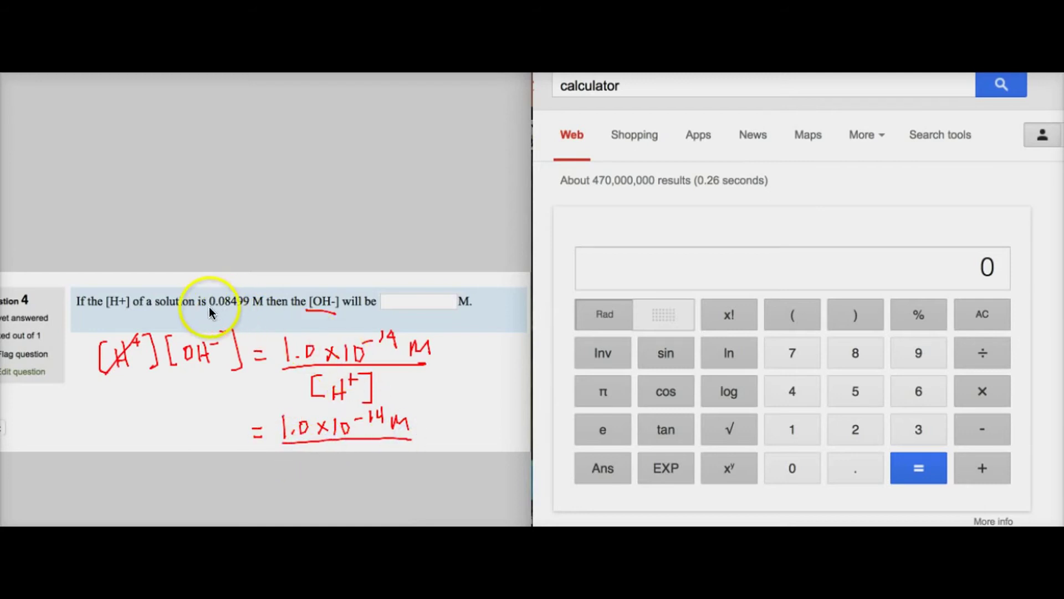
drag(209, 308, 234, 308)
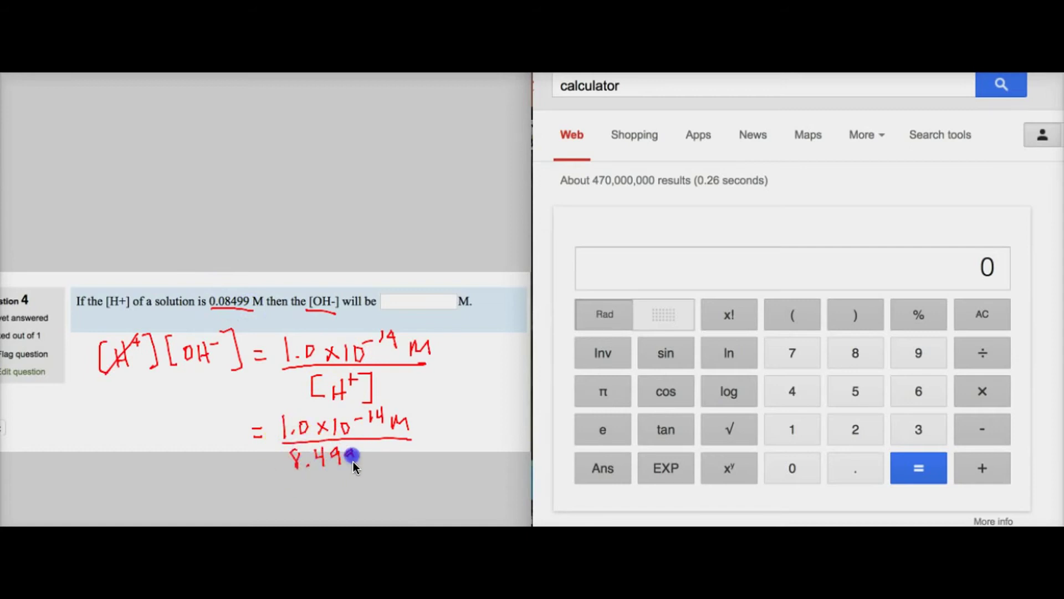
mouse_move(391, 456)
mouse_down()
mouse_move(423, 447)
mouse_move(438, 458)
mouse_up()
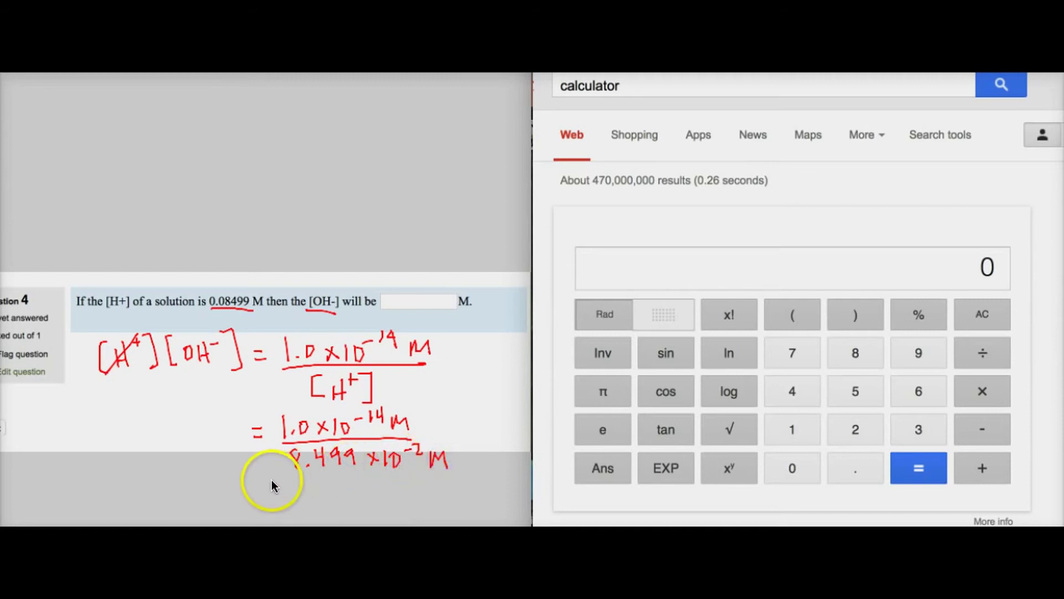
drag(252, 482, 262, 491)
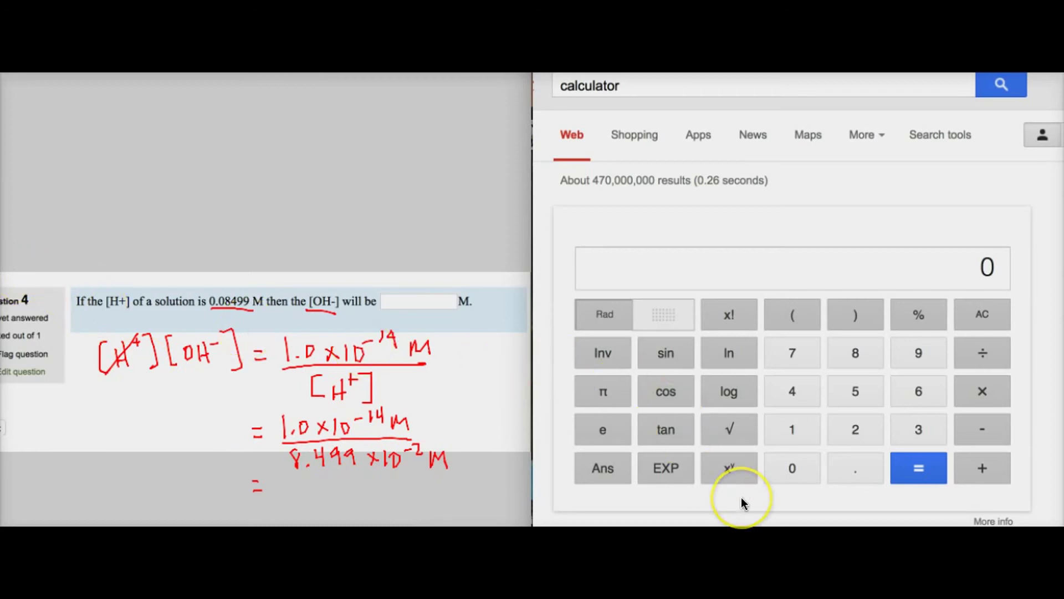
Enter 1.0E-14 followed by the division sign on the calculator.
click(794, 435)
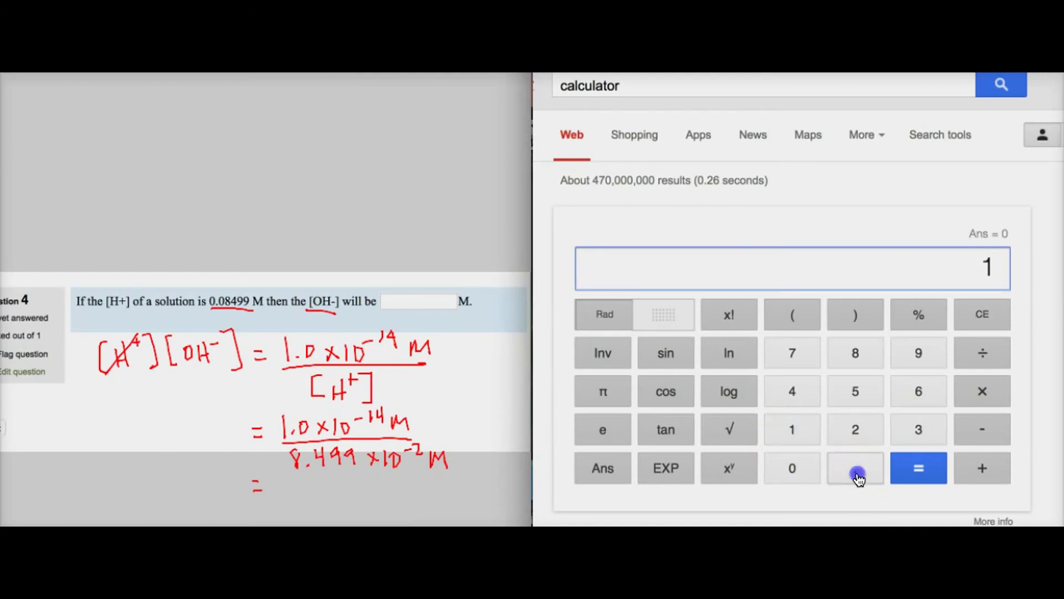
click(855, 470)
click(792, 469)
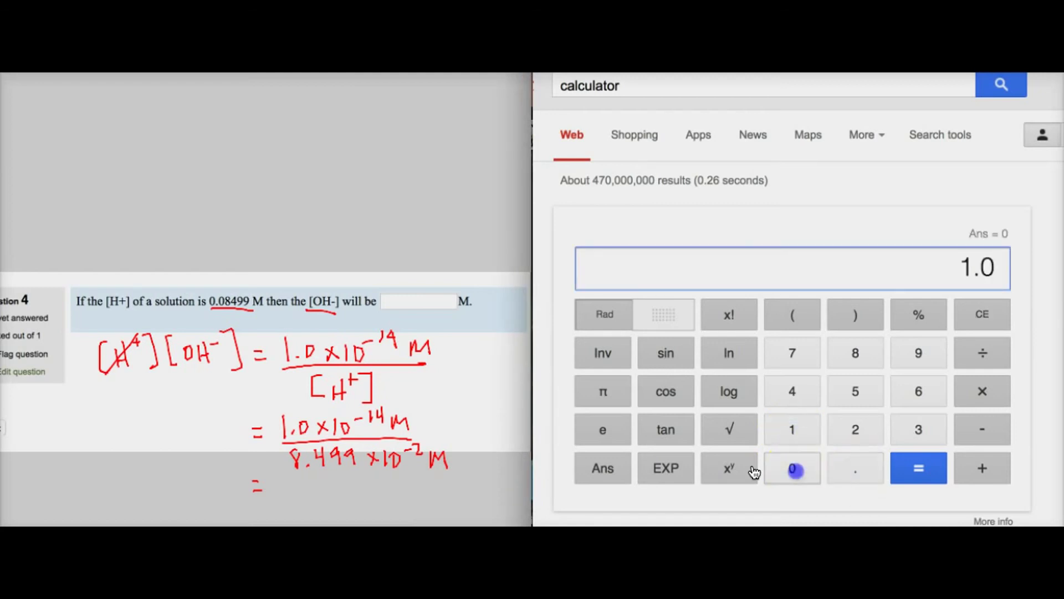
click(666, 470)
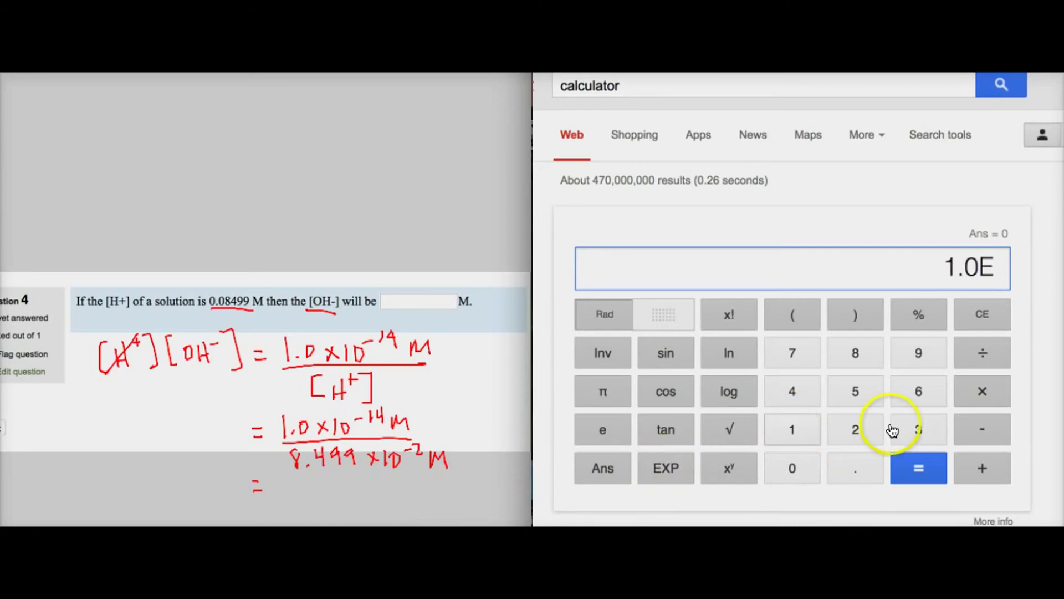
click(977, 438)
click(792, 430)
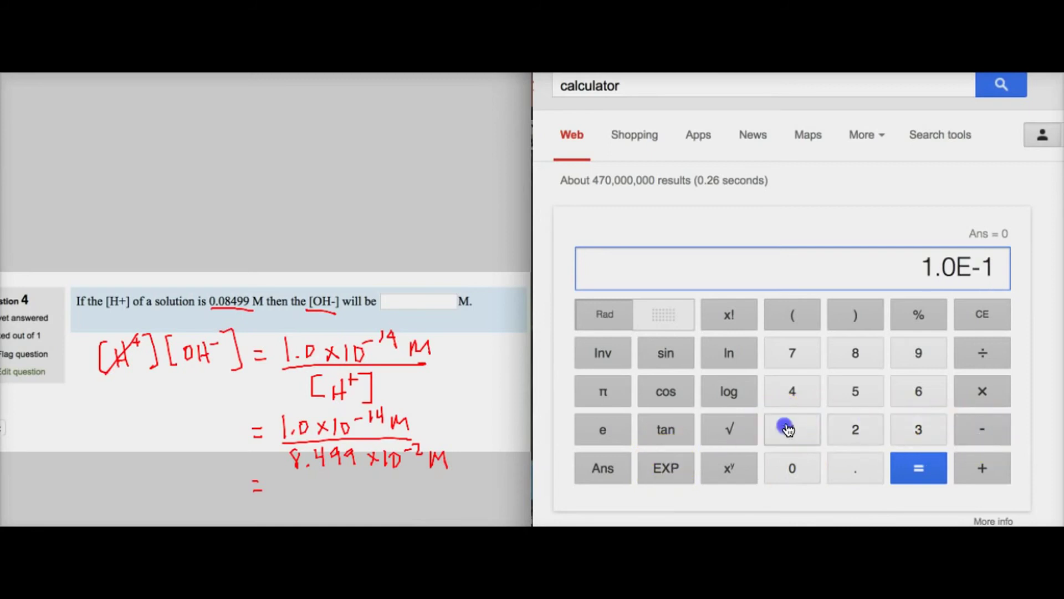
click(793, 403)
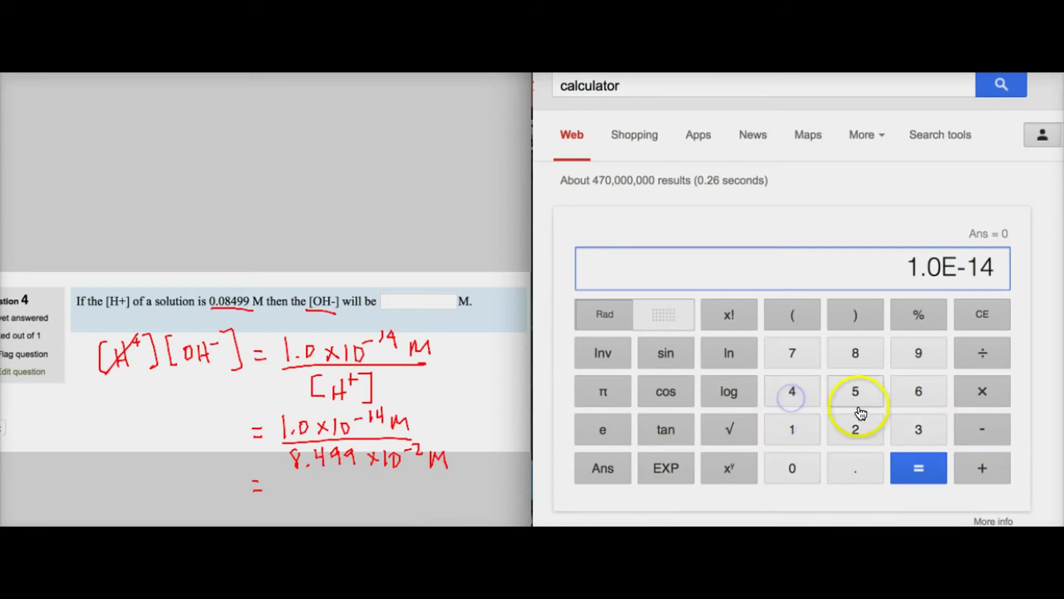
click(992, 360)
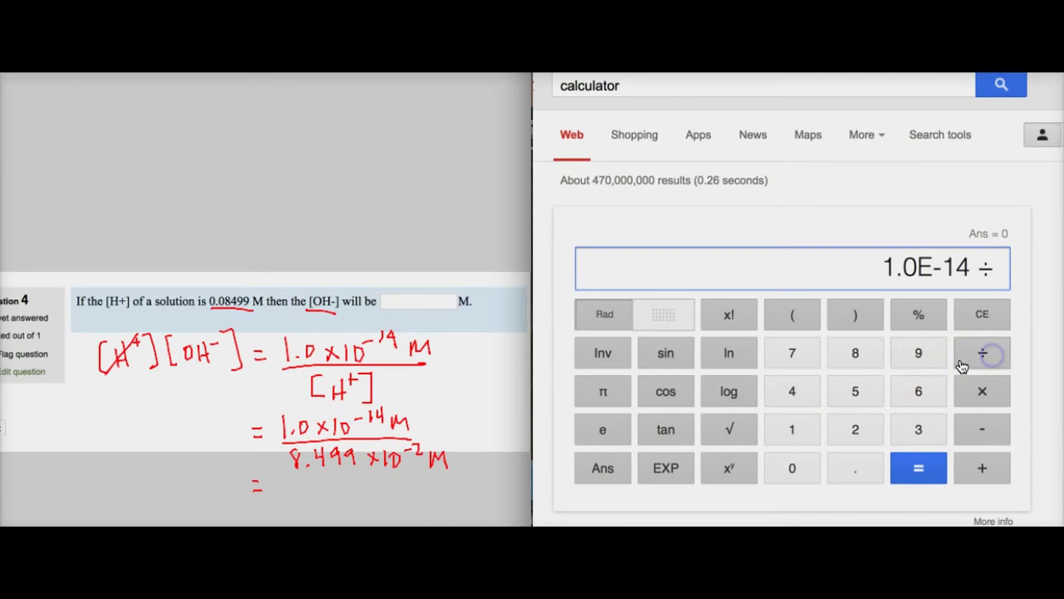
Enter the divisor 8.499E-2 and compute the quotient 1.176609e-13.
click(855, 358)
click(855, 468)
click(799, 391)
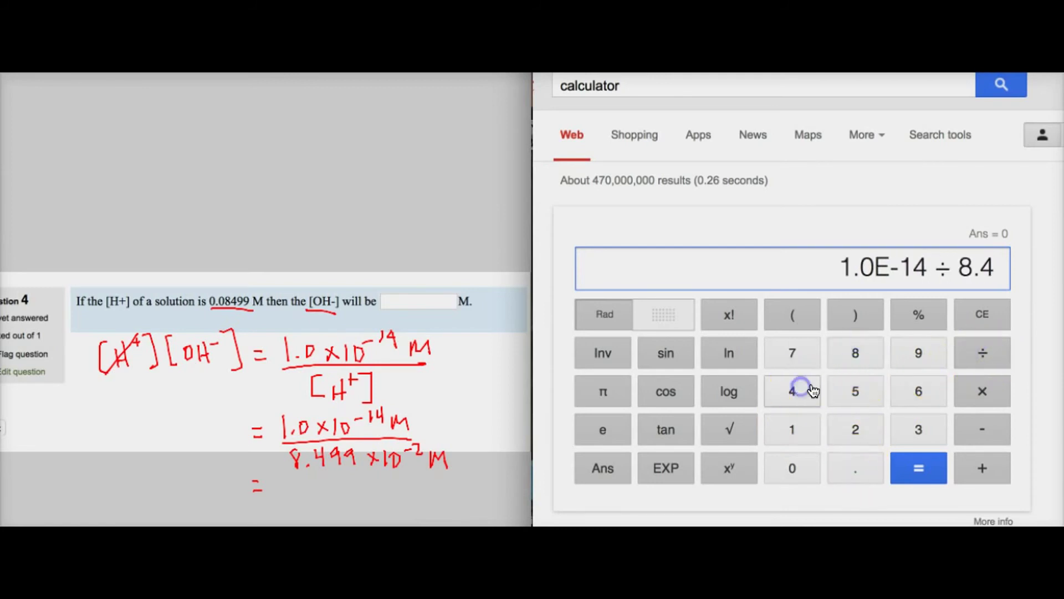
click(918, 353)
click(919, 353)
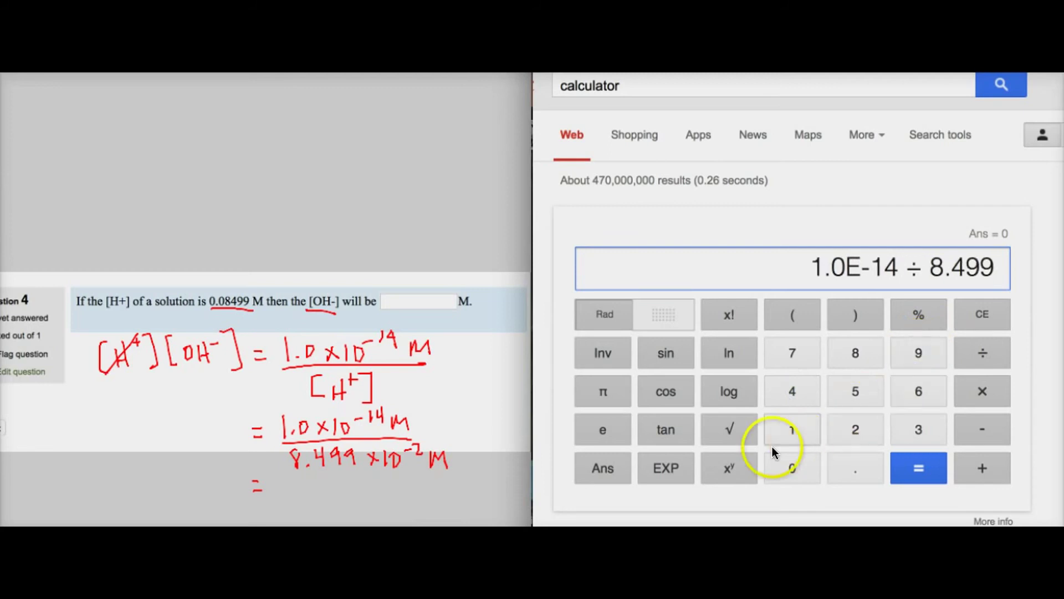
click(671, 473)
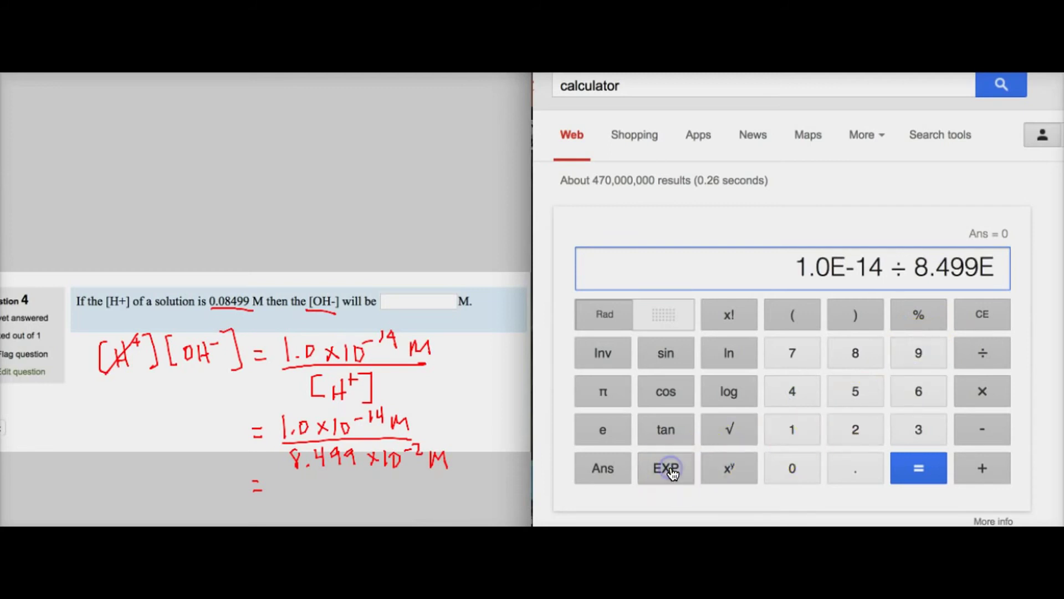
click(979, 435)
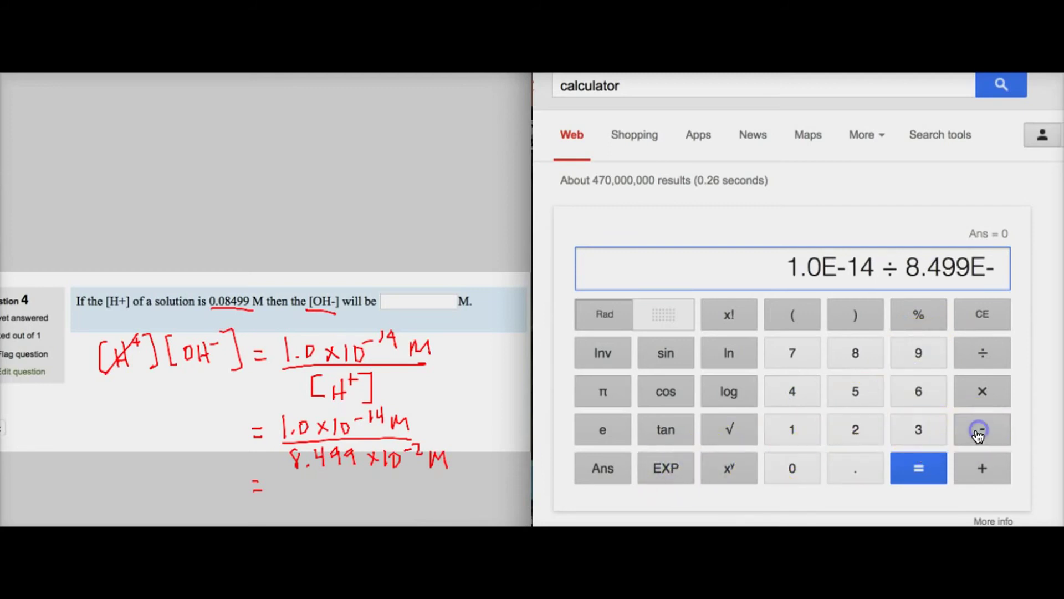
click(856, 432)
click(928, 471)
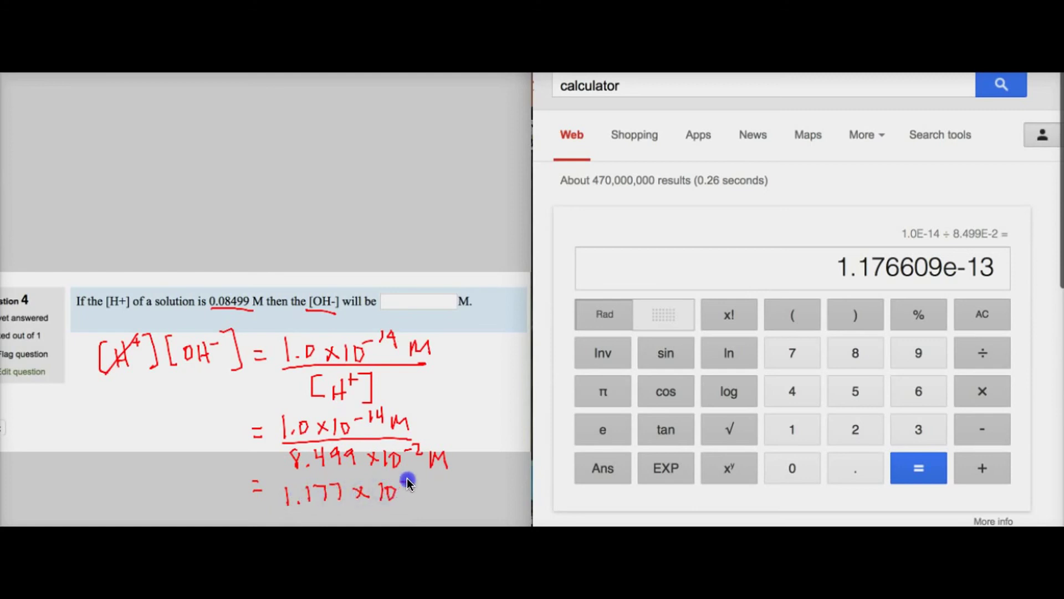
Finish the result as 1.177×10⁻¹³ M by adding the -13 exponent and M unit.
drag(402, 483, 413, 481)
mouse_move(418, 476)
mouse_down()
mouse_move(417, 486)
mouse_move(456, 495)
mouse_up()
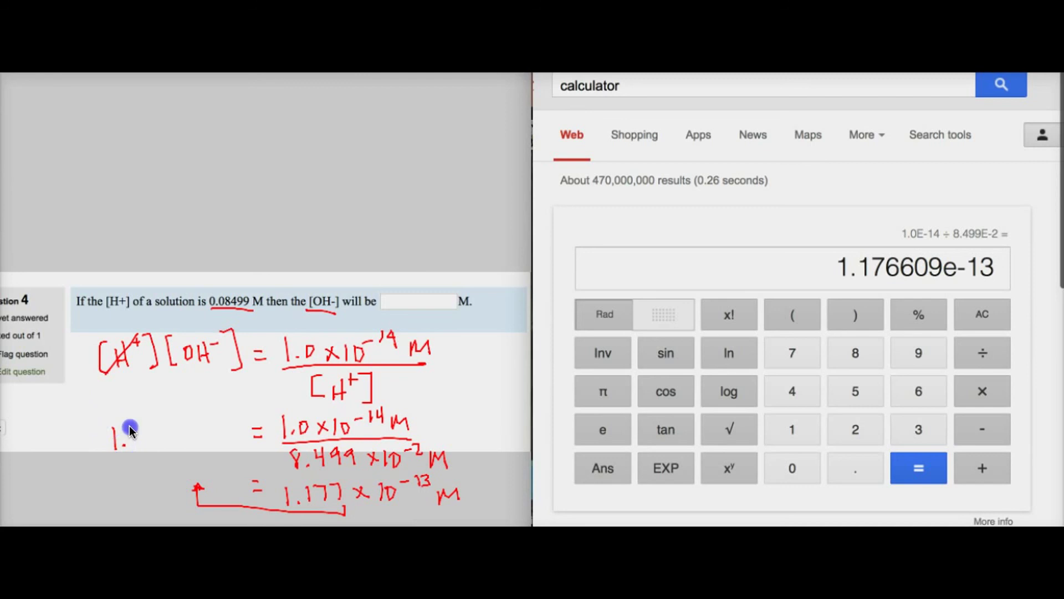
Write 1.177e-13 beside the work and draw a box around it.
mouse_move(141, 428)
mouse_down()
mouse_move(147, 441)
mouse_move(179, 443)
mouse_up()
drag(234, 434, 168, 405)
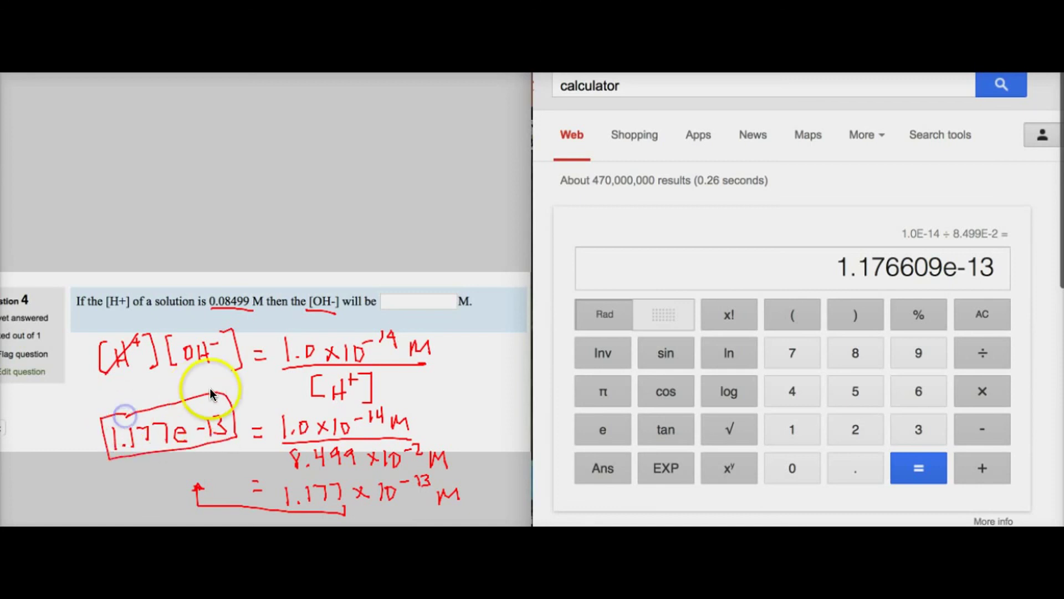